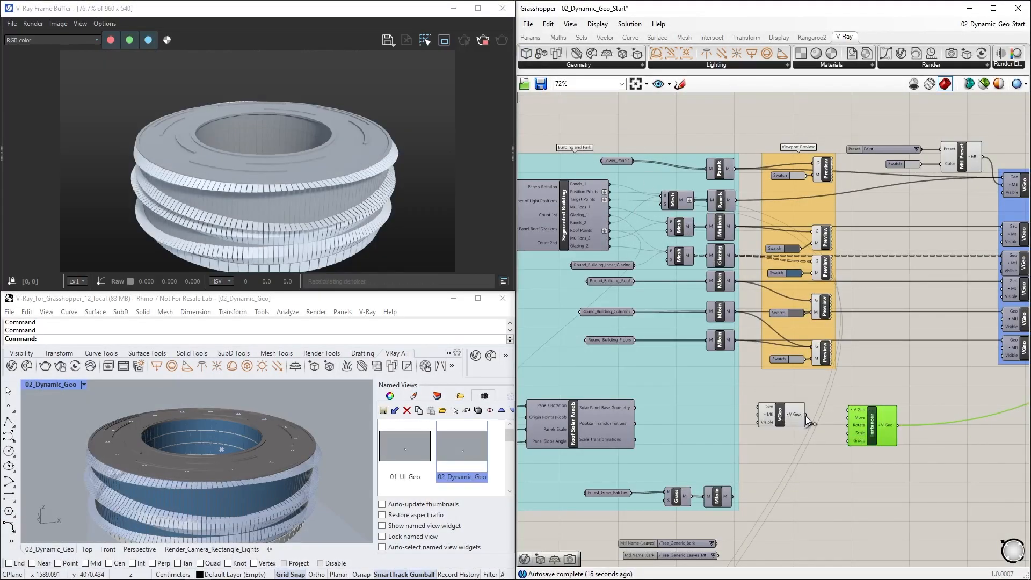
Step: Wire the solar panel base geometry into the VGeo component and its position and scale transformations into the Instancer's Move and Scale inputs
{"action": "left_click_drag", "start_coordinate": [636, 408], "coordinate": [757, 408]}
{"action": "left_click_drag", "start_coordinate": [636, 423], "coordinate": [848, 433]}
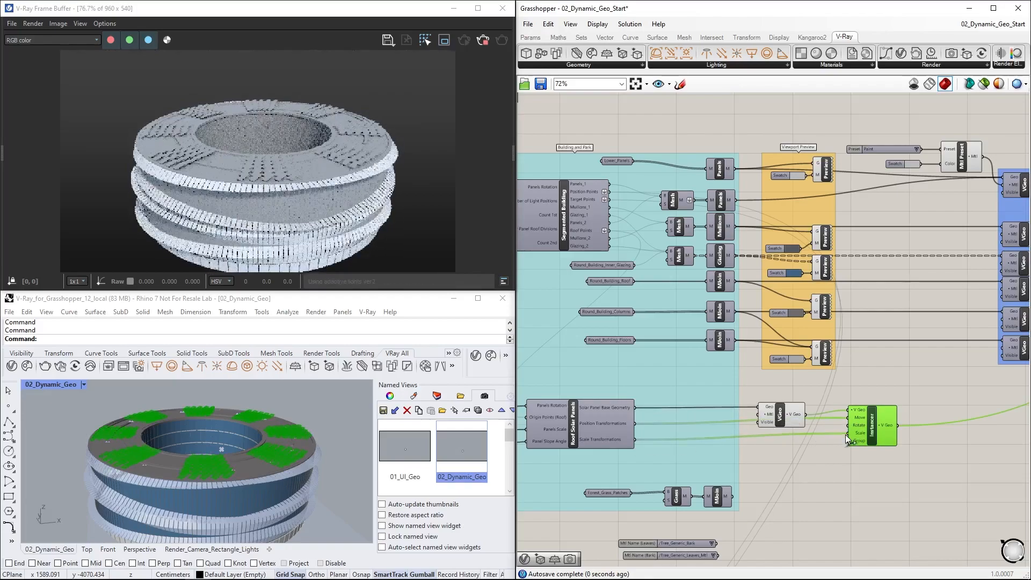
{"action": "right_click_drag", "start_coordinate": [670, 454], "coordinate": [865, 455]}
{"action": "left_click_drag", "start_coordinate": [667, 429], "coordinate": [652, 429]}
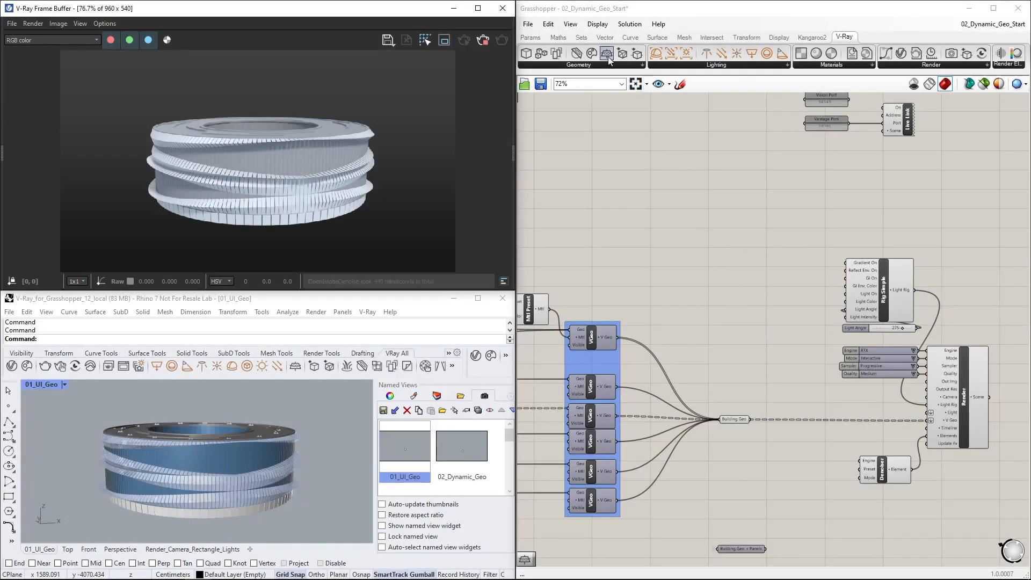
Step: Add another V-Ray geometry component to the canvas and connect it to the Render component's V Geo input
{"action": "left_click_drag", "start_coordinate": [608, 57], "coordinate": [924, 420]}
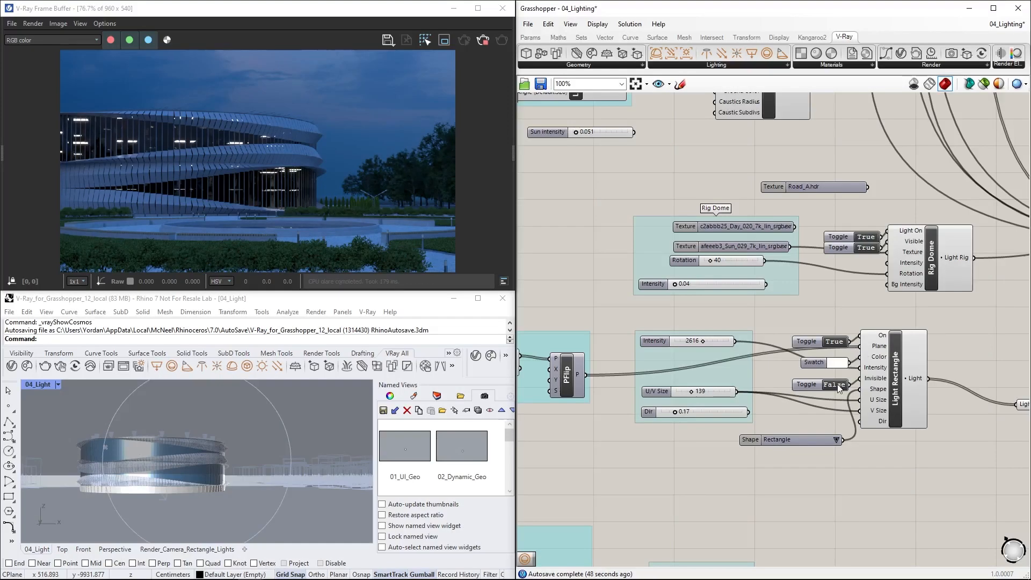
Step: Connect the Light Sphere to the Lighting relay and show its input controls
{"action": "double_click", "coordinate": [835, 384]}
{"action": "right_click_drag", "start_coordinate": [860, 559], "coordinate": [831, 378]}
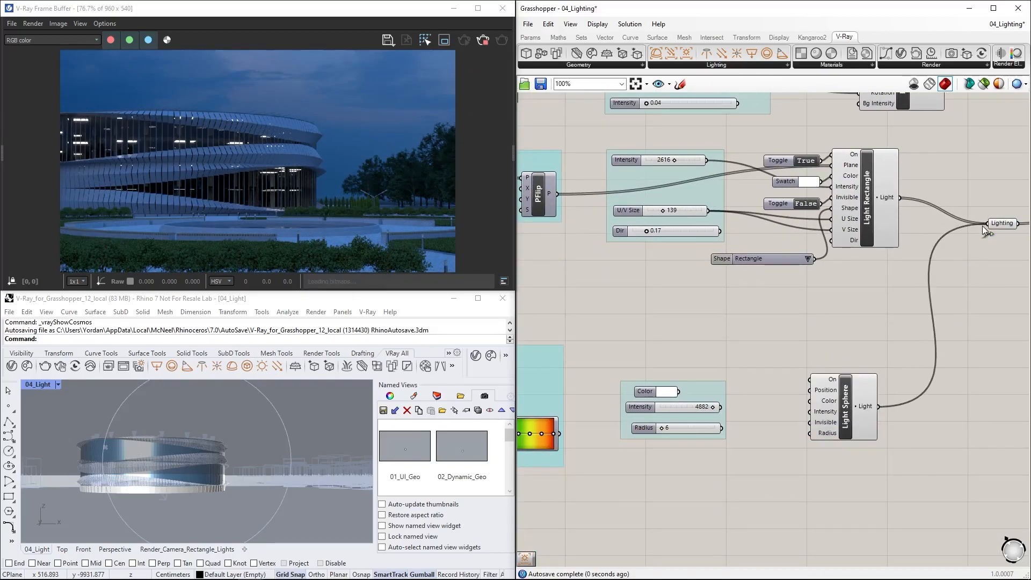
{"action": "right_click", "coordinate": [845, 400]}
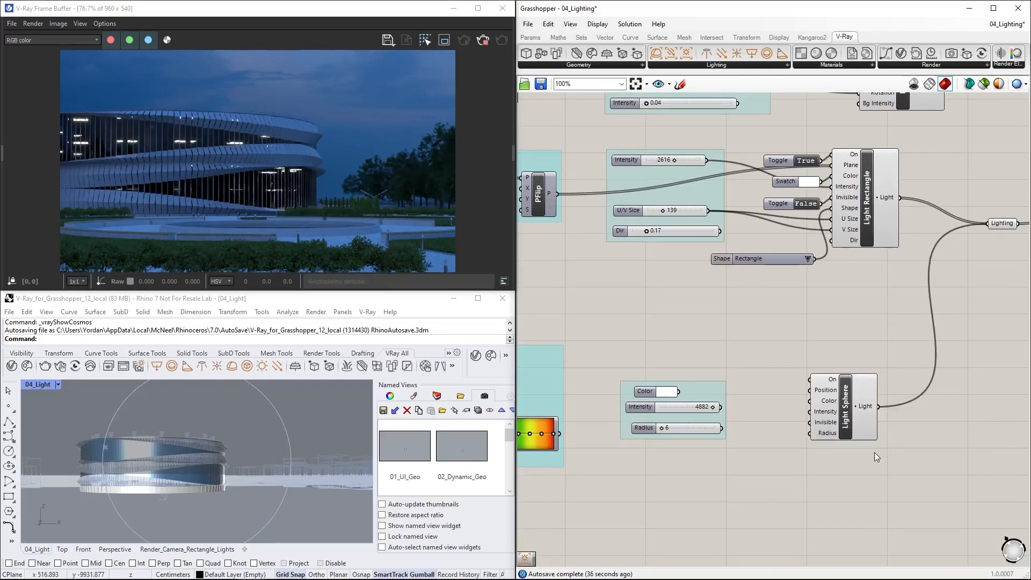
{"action": "left_click", "coordinate": [877, 454]}
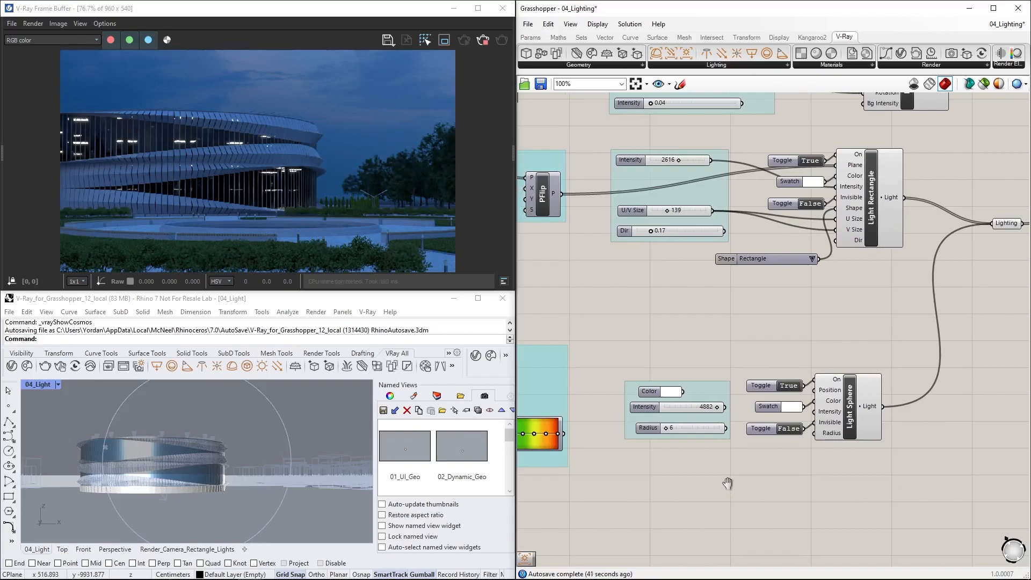
Step: Wire the position, intensity and radius into the Light Sphere and open its colour swatch
{"action": "right_click_drag", "start_coordinate": [634, 468], "coordinate": [641, 469]}
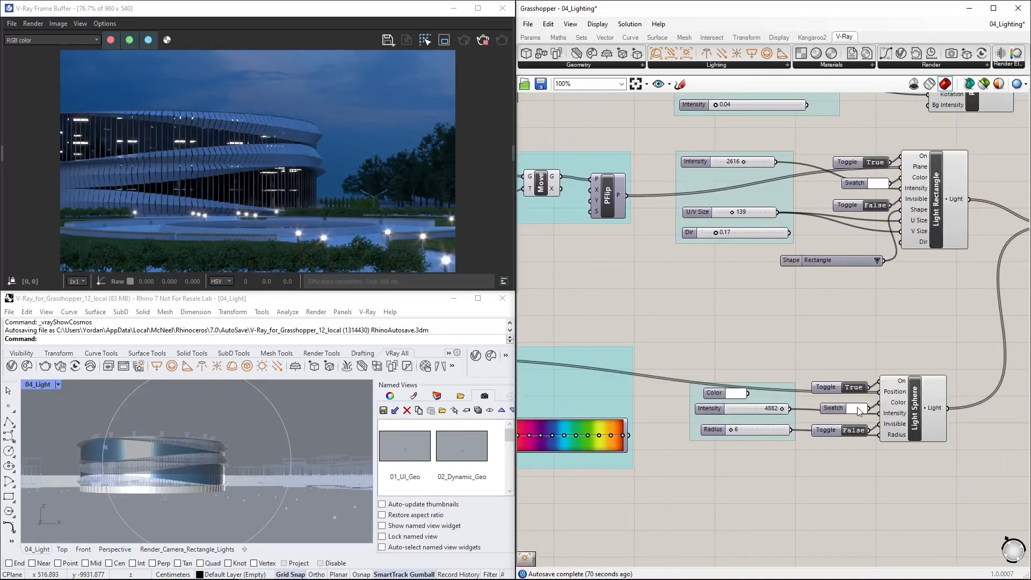
{"action": "left_click", "coordinate": [856, 408]}
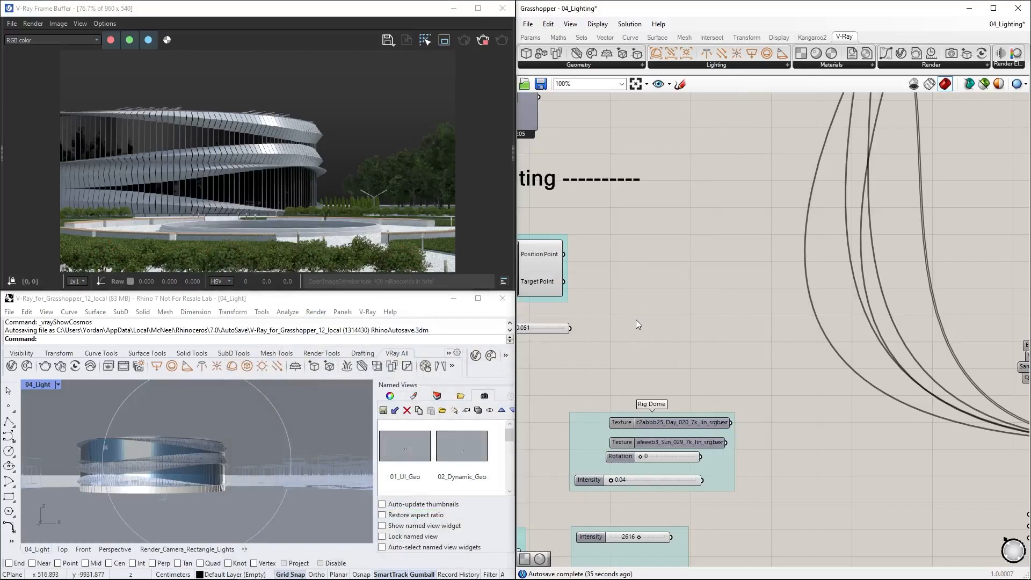
Step: Enable bloom/glare in the frame buffer's Lens Effects layer and collapse the layer settings
{"action": "left_click", "coordinate": [512, 155]}
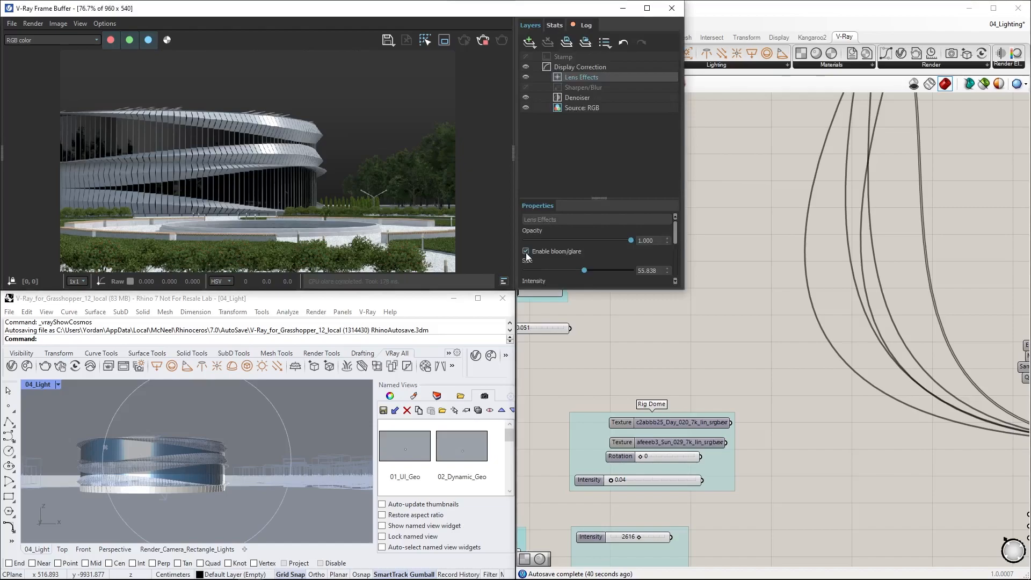
{"action": "left_click", "coordinate": [514, 156]}
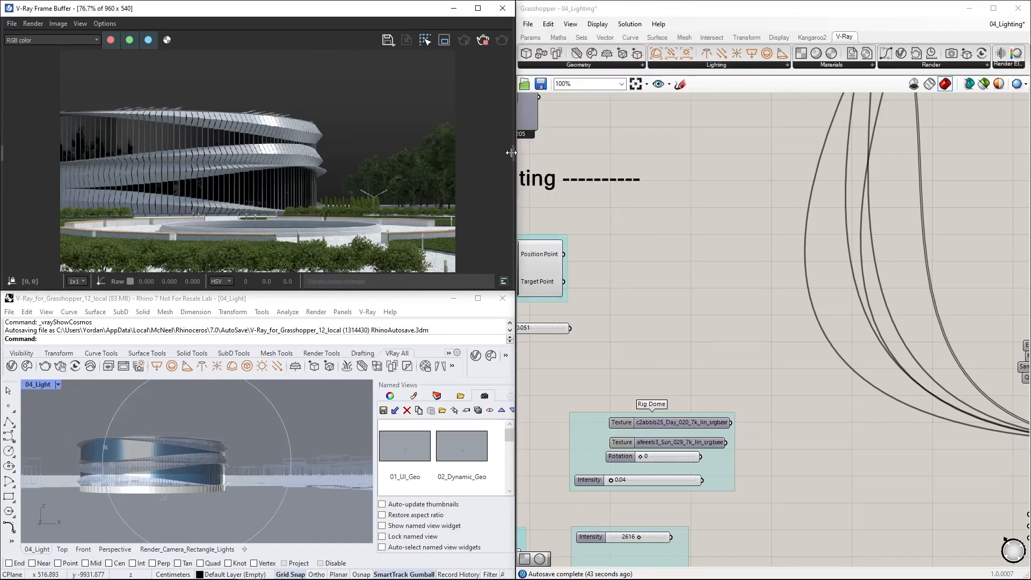
Step: Add a Rig Sun component under the Lighting heading and connect its output to the Render component's Light Rig input
{"action": "left_click", "coordinate": [695, 265]}
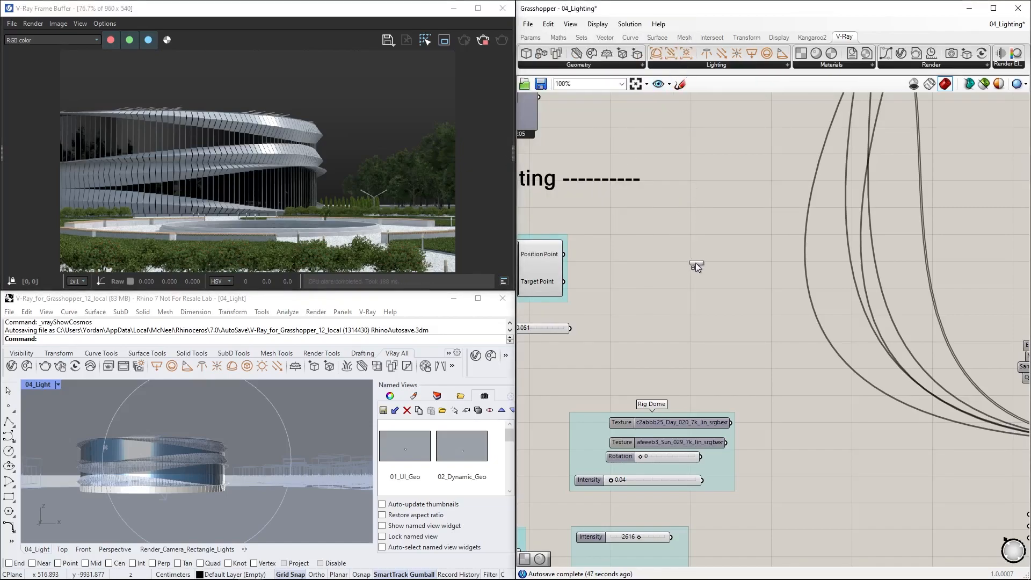
{"action": "left_click", "coordinate": [698, 272]}
{"action": "right_click_drag", "start_coordinate": [946, 281], "coordinate": [809, 262]}
{"action": "left_click_drag", "start_coordinate": [610, 252], "coordinate": [909, 400]}
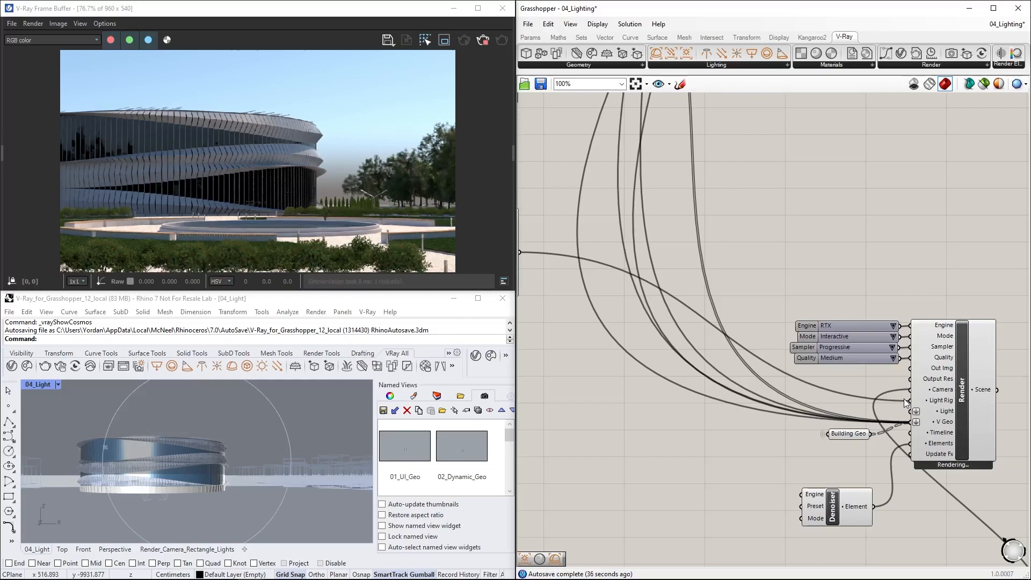
Step: Wire the Light Path Arc's Position Point and Target Point into the Rig Sun's Sun Position and Sun Target inputs
{"action": "right_click_drag", "start_coordinate": [678, 383], "coordinate": [959, 423]}
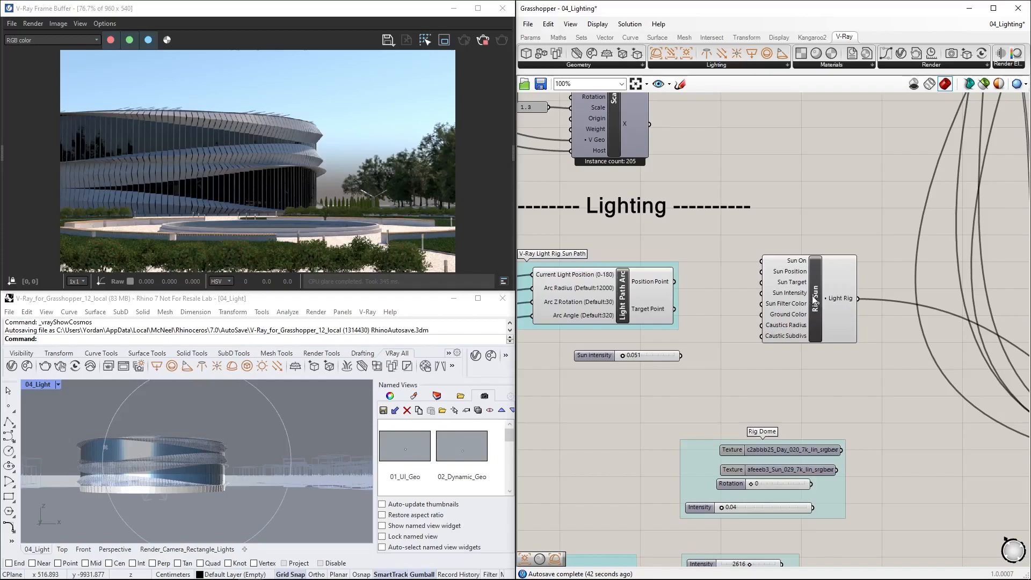
{"action": "right_click", "coordinate": [815, 299]}
{"action": "left_click", "coordinate": [853, 365]}
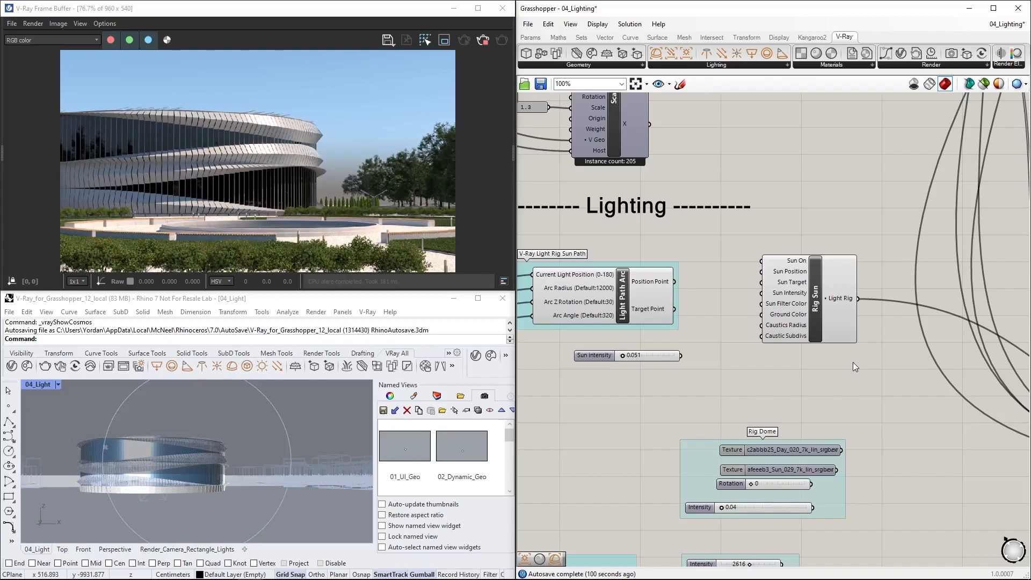
{"action": "left_click_drag", "start_coordinate": [674, 282], "coordinate": [761, 282]}
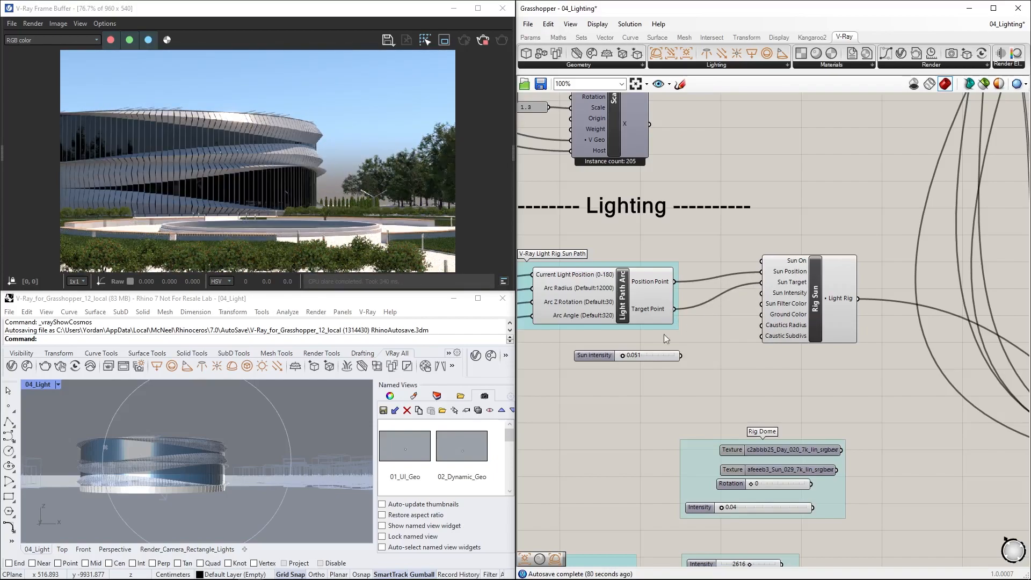
Step: Adjust the sun path to an Arc Z Rotation of 244 and an Arc Angle of 313
{"action": "right_click_drag", "start_coordinate": [642, 336], "coordinate": [862, 335]}
{"action": "left_click_drag", "start_coordinate": [711, 318], "coordinate": [708, 302]}
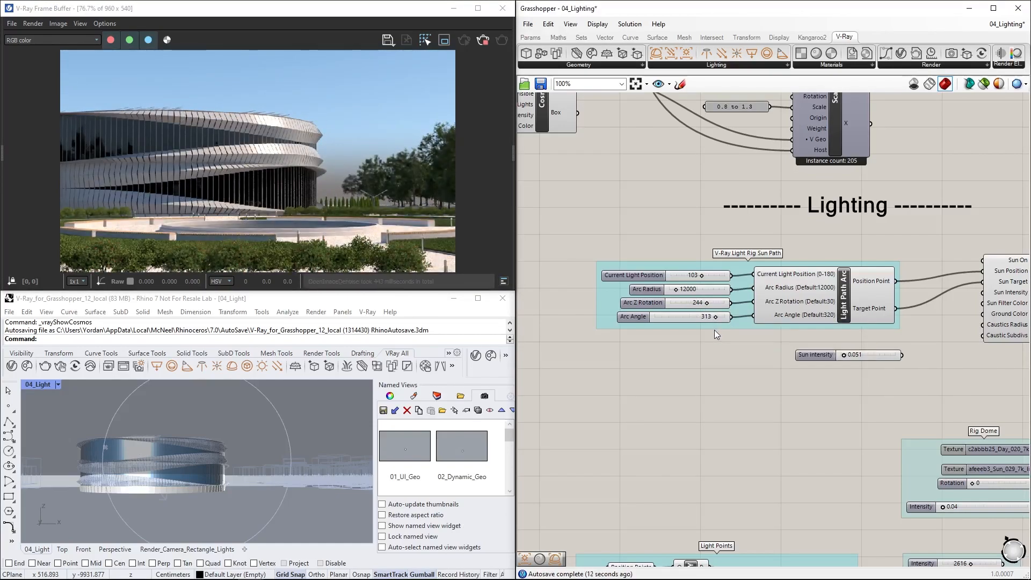
Step: Add a Rig Dome component beside the dome texture group and show its input controls
{"action": "right_click_drag", "start_coordinate": [984, 399], "coordinate": [580, 317]}
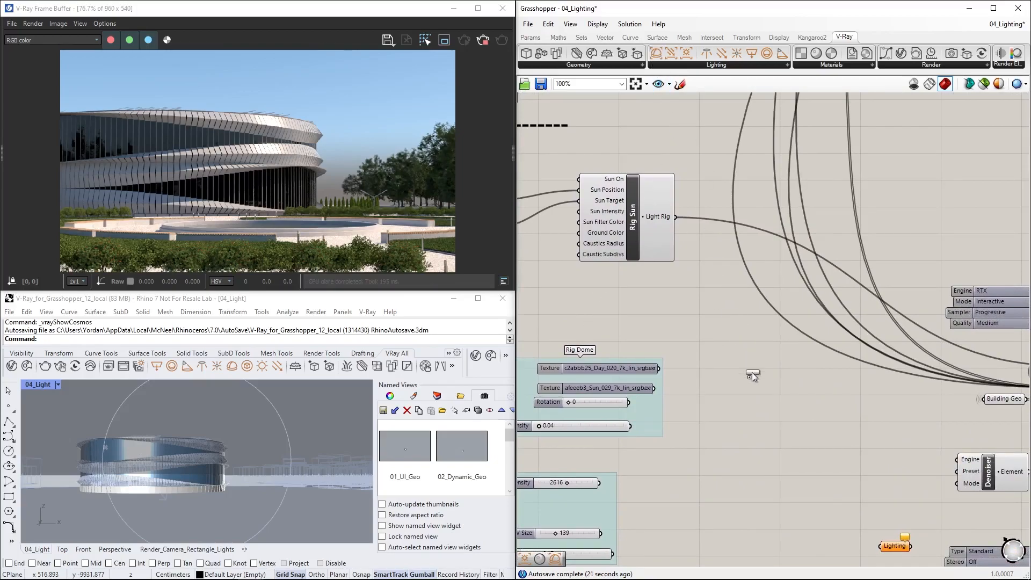
{"action": "left_click_drag", "start_coordinate": [794, 399], "coordinate": [795, 403]}
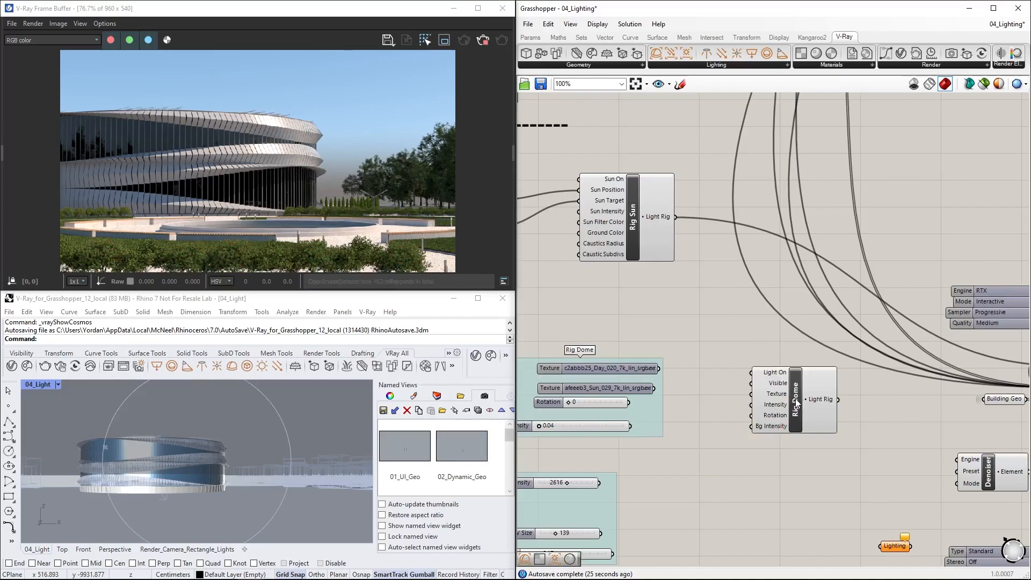
{"action": "right_click", "coordinate": [797, 404]}
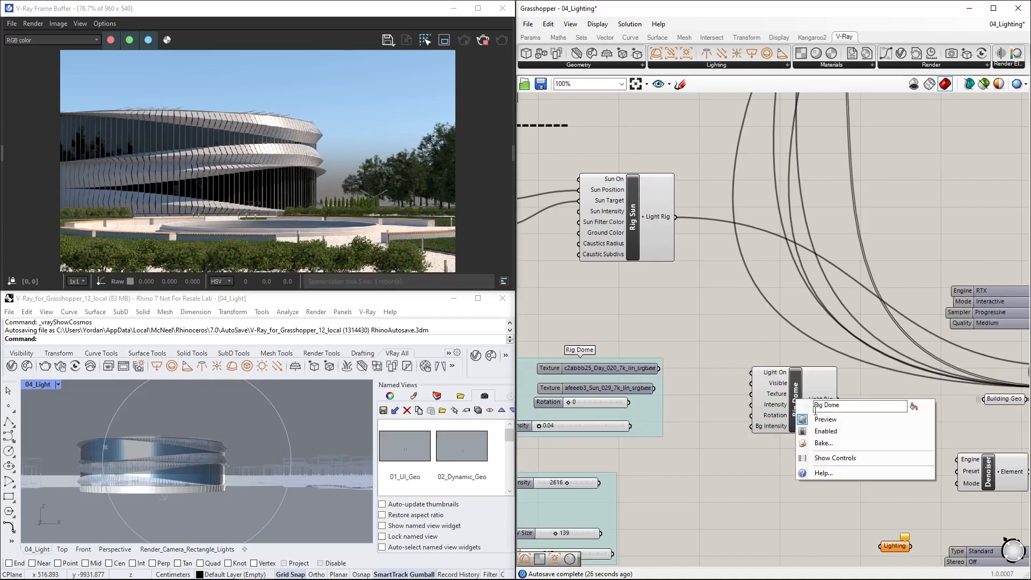
{"action": "left_click", "coordinate": [823, 455]}
Step: Move the Rig Dome's texture control clear of the group and load Road_A.hdr into it
{"action": "left_click_drag", "start_coordinate": [694, 398], "coordinate": [680, 332]}
{"action": "double_click", "coordinate": [680, 333]}
{"action": "double_click", "coordinate": [437, 108]}
Step: Connect the Rig Dome's output to the Render component's Light Rig input in place of the Rig Sun
{"action": "right_click_drag", "start_coordinate": [829, 321], "coordinate": [632, 301]}
{"action": "left_click_drag", "start_coordinate": [642, 380], "coordinate": [870, 346]}
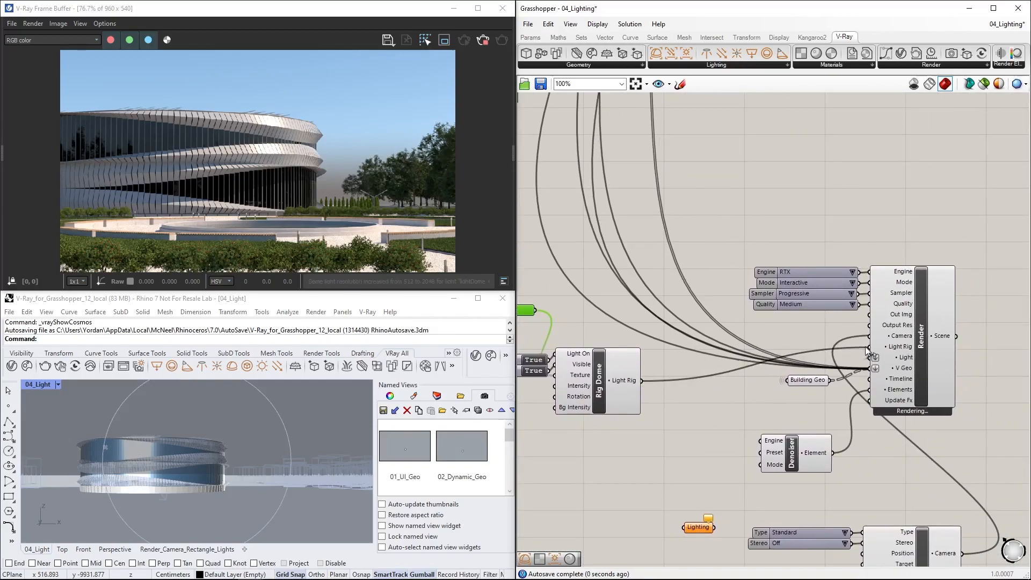
Step: Connect the Day_020_7k texture to the Rig Dome's Texture input in place of Road_A.hdr
{"action": "right_click_drag", "start_coordinate": [740, 394], "coordinate": [965, 364]}
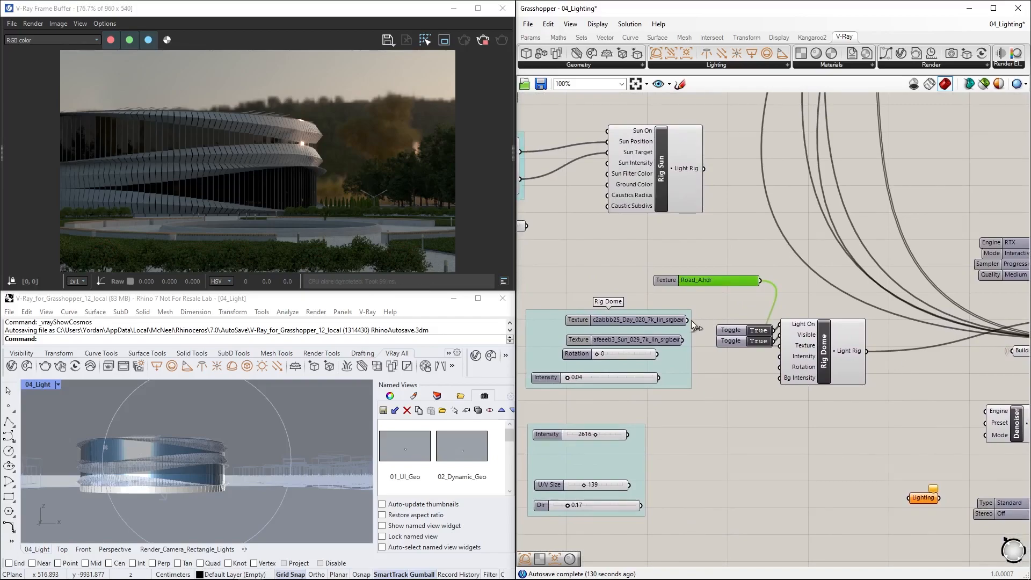
{"action": "left_click_drag", "start_coordinate": [687, 319], "coordinate": [780, 345]}
Step: Lower the camera's Film Sensitivity to 122
{"action": "right_click_drag", "start_coordinate": [779, 353], "coordinate": [595, 221]}
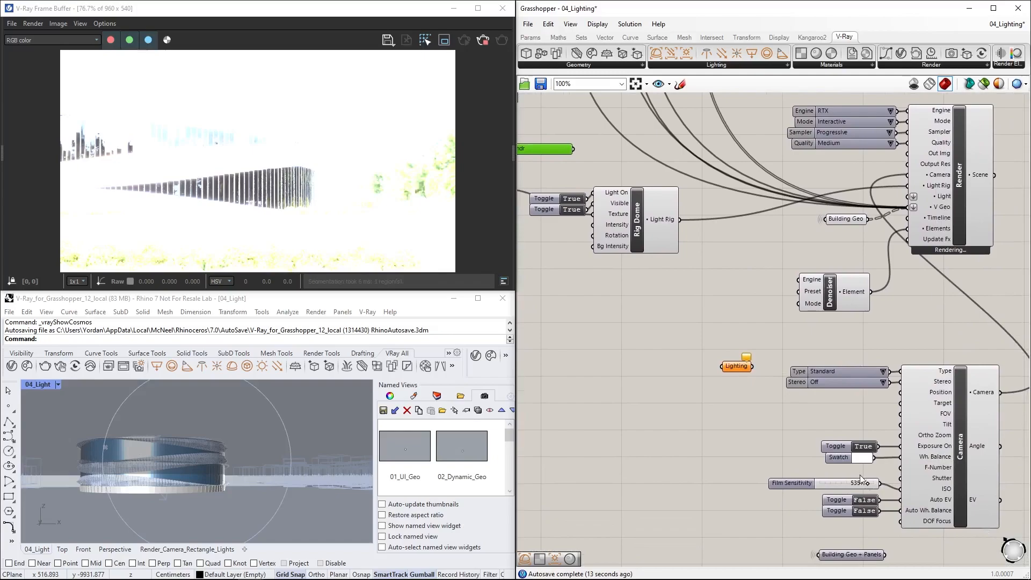
{"action": "left_click_drag", "start_coordinate": [861, 483], "coordinate": [821, 483]}
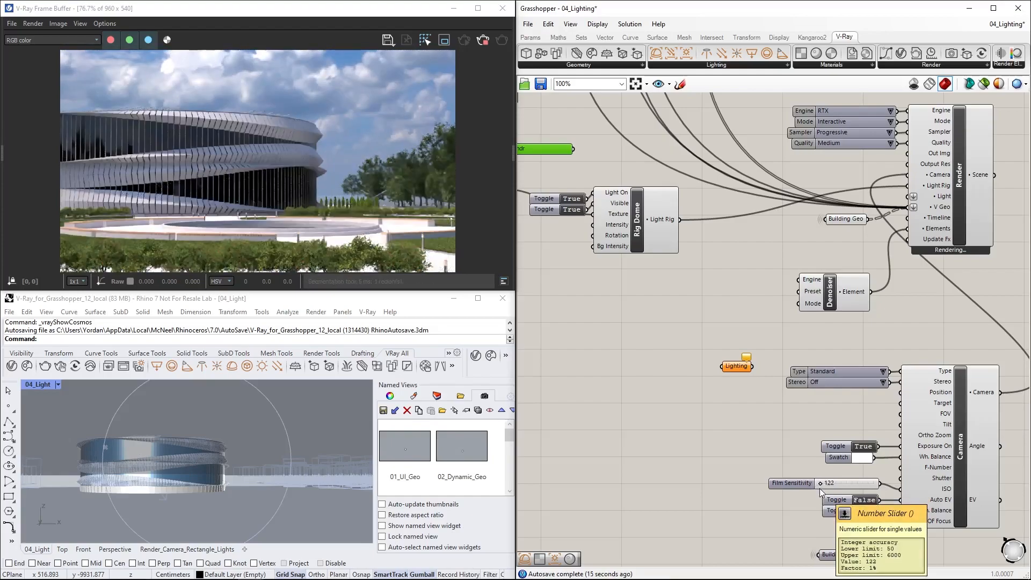
Step: Wire the Rotation slider into the Rig Dome, set it to 40, and connect the Sun_029_7k texture as the dome texture
{"action": "right_click_drag", "start_coordinate": [648, 328], "coordinate": [832, 427]}
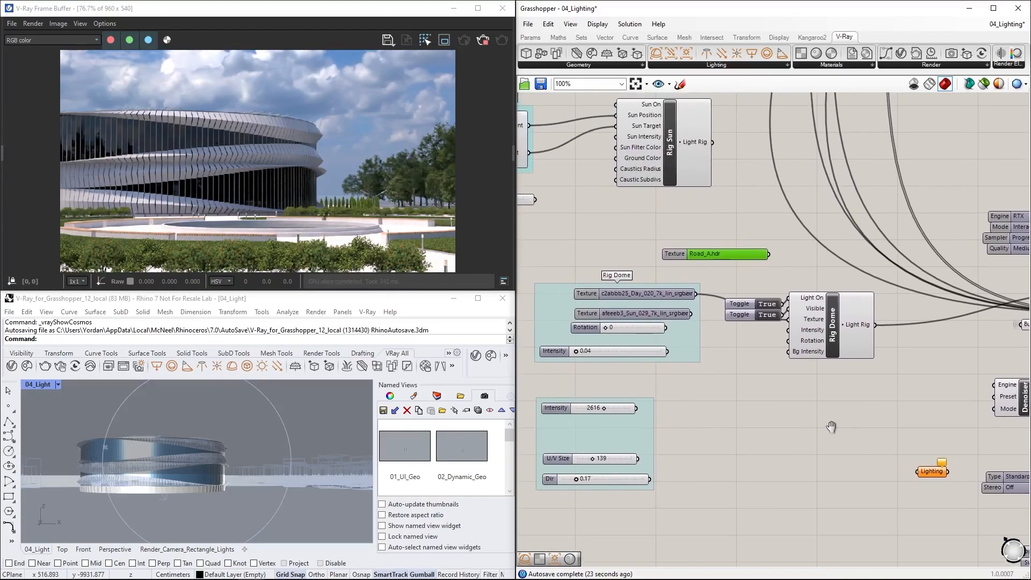
{"action": "left_click_drag", "start_coordinate": [666, 328], "coordinate": [788, 341]}
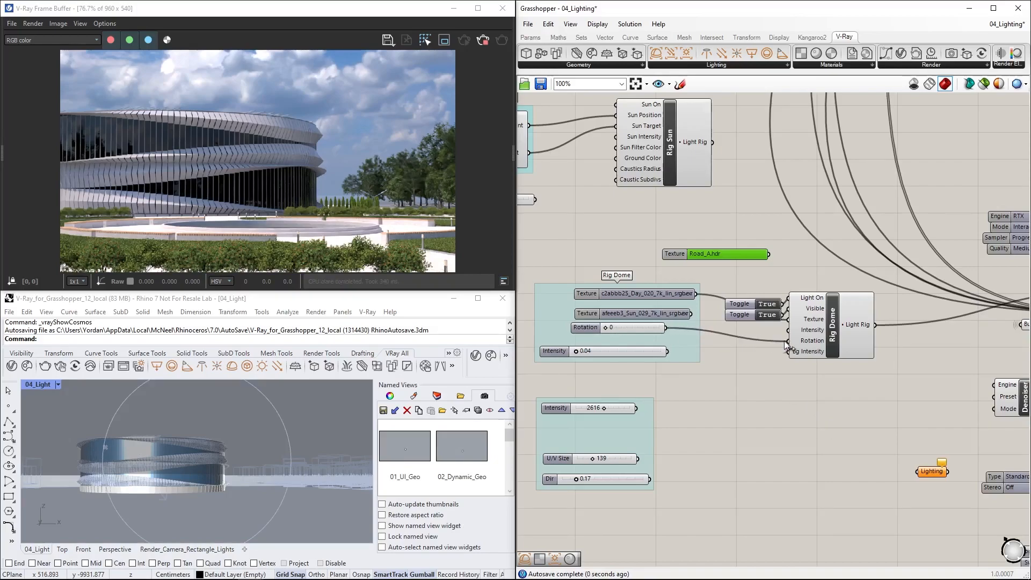
{"action": "left_click_drag", "start_coordinate": [606, 328], "coordinate": [612, 328]}
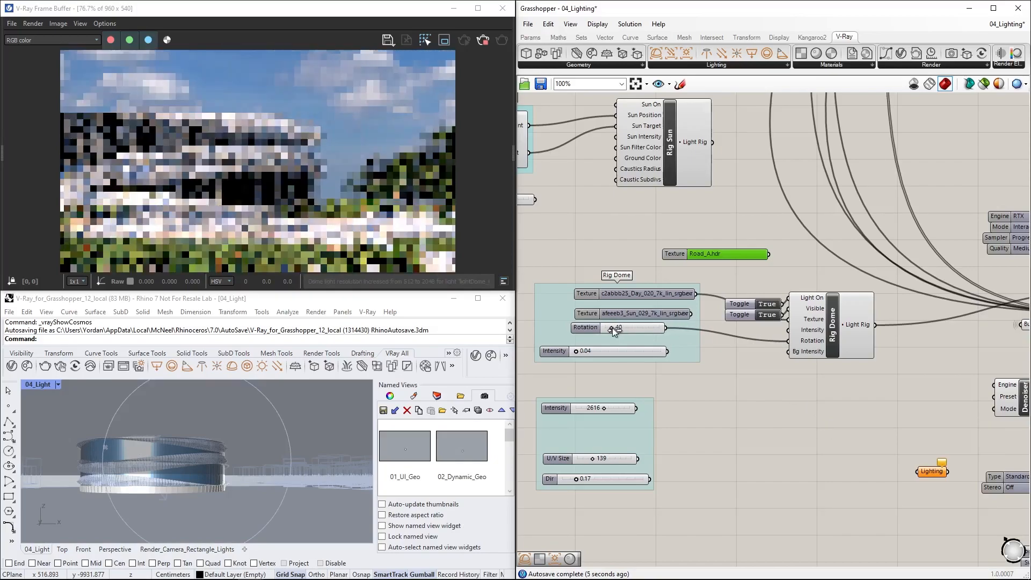
{"action": "left_click_drag", "start_coordinate": [691, 313], "coordinate": [788, 320]}
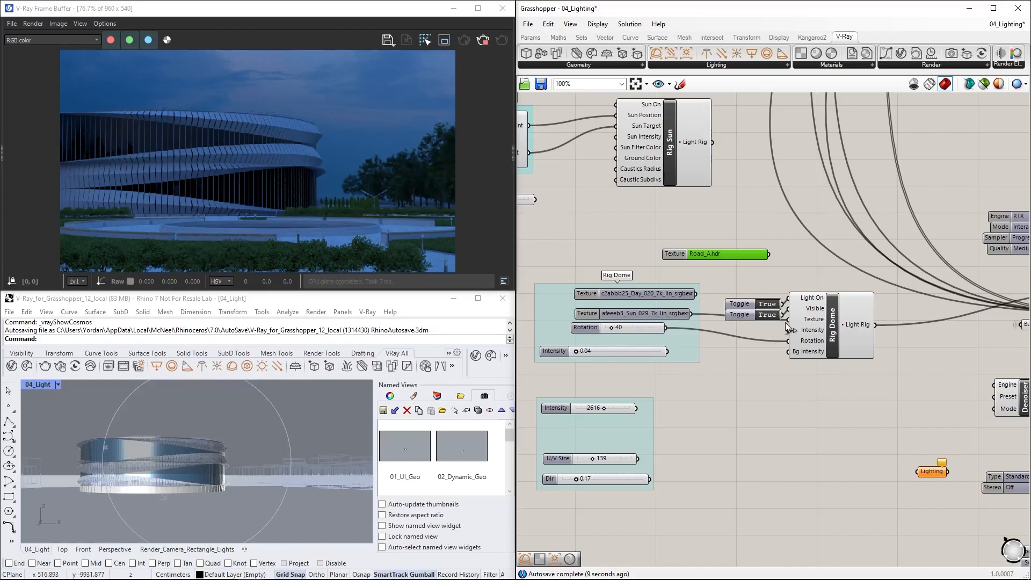
Step: Add a Light Rectangle component and connect it through the Lighting relay to the Render component's Light input
{"action": "right_click_drag", "start_coordinate": [786, 476], "coordinate": [788, 388]}
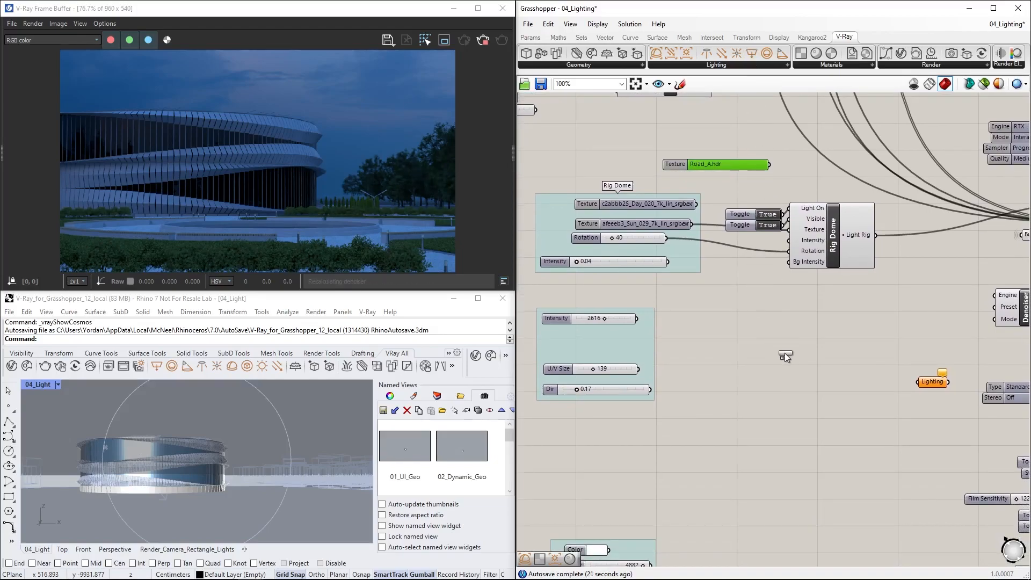
{"action": "left_click_drag", "start_coordinate": [784, 354], "coordinate": [795, 356]}
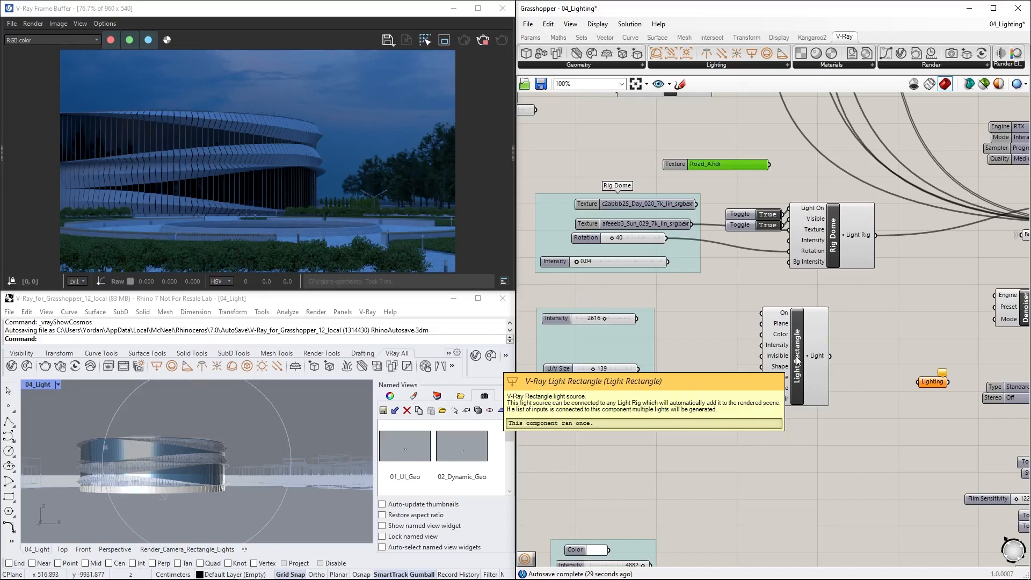
{"action": "left_click_drag", "start_coordinate": [830, 355], "coordinate": [917, 382]}
{"action": "right_click_drag", "start_coordinate": [975, 321], "coordinate": [758, 375]}
{"action": "left_click_drag", "start_coordinate": [817, 277], "coordinate": [880, 263]}
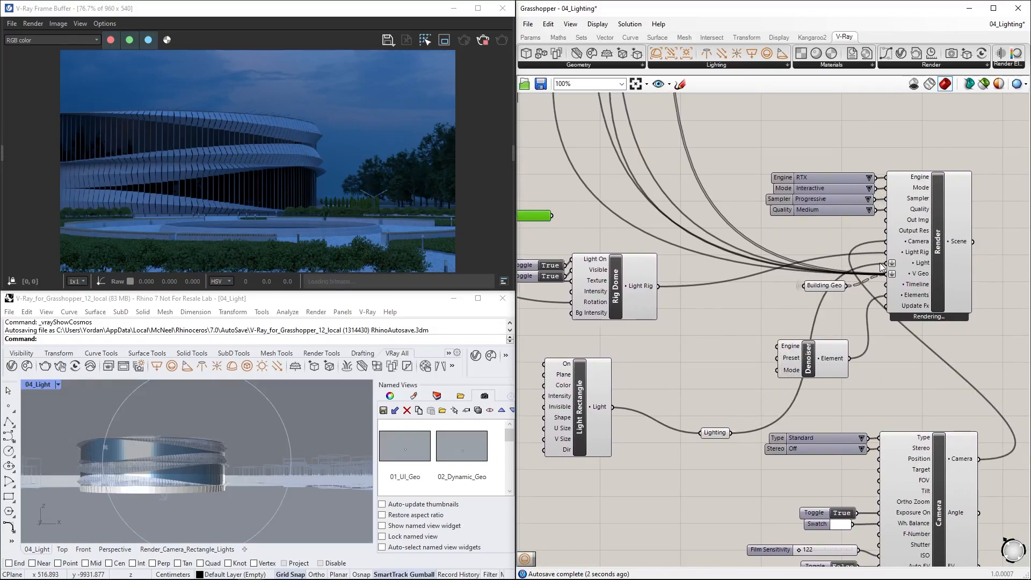
Step: Show the Light Rectangle's input controls, move the Shape control below the others and choose Rectangle as the shape
{"action": "right_click_drag", "start_coordinate": [585, 372], "coordinate": [832, 342]}
{"action": "right_click", "coordinate": [827, 353]}
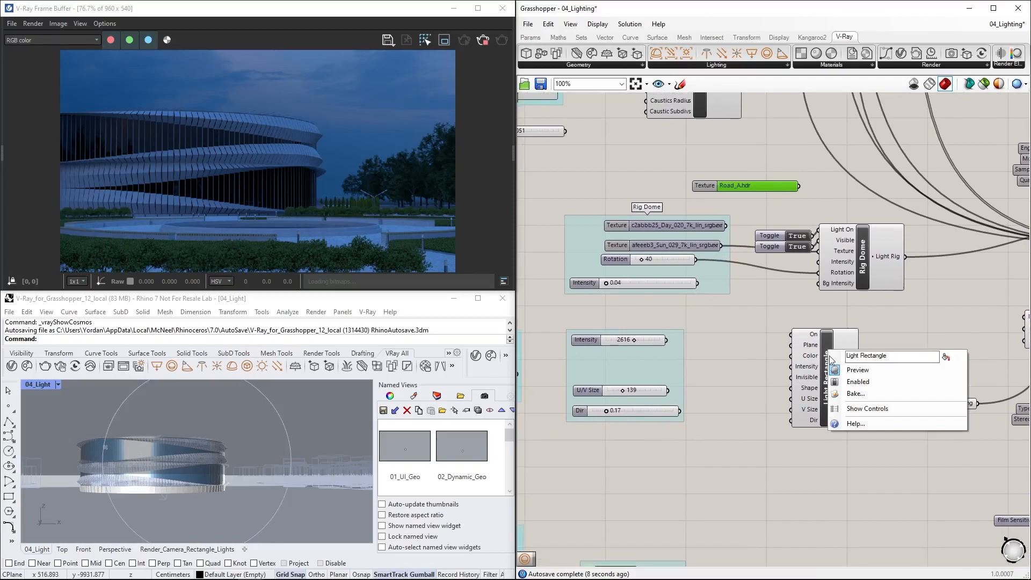
{"action": "left_click", "coordinate": [855, 407]}
{"action": "left_click_drag", "start_coordinate": [690, 389], "coordinate": [688, 436]}
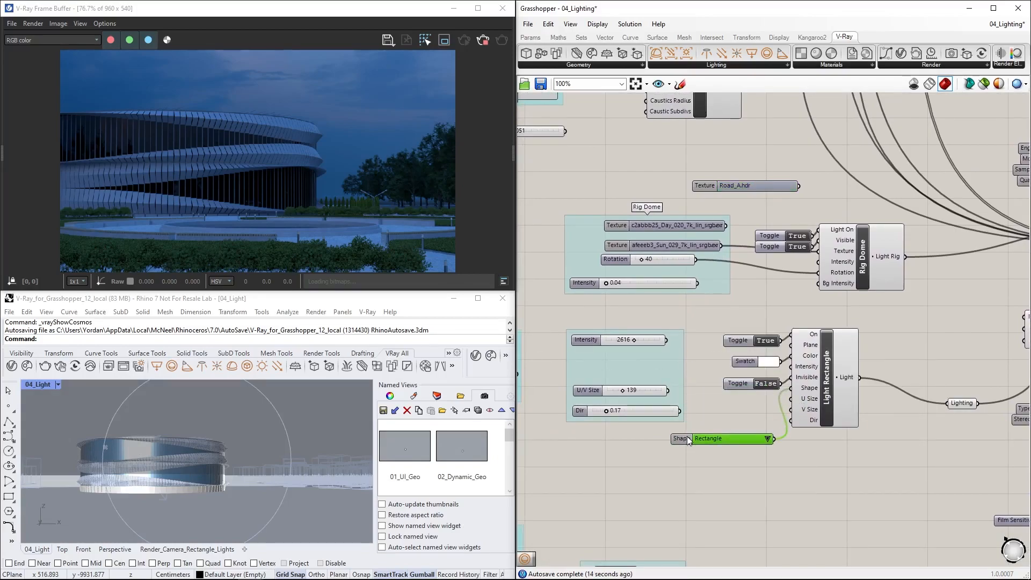
{"action": "left_click", "coordinate": [769, 439]}
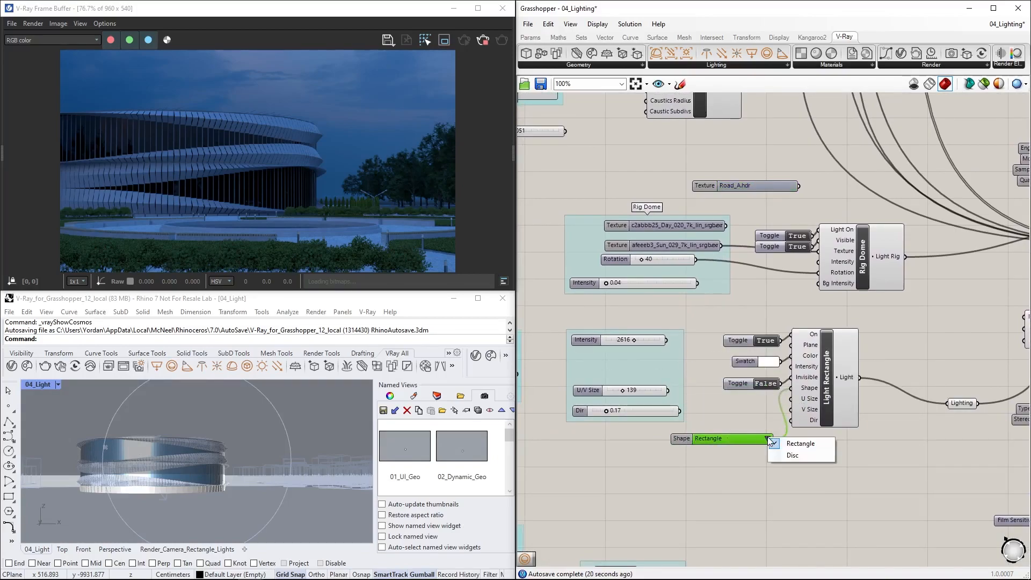
{"action": "left_click", "coordinate": [801, 444]}
Step: Wire the Intensity slider, the U/V Size slider and the PFlip planes into the Light Rectangle's matching inputs
{"action": "left_click_drag", "start_coordinate": [666, 340], "coordinate": [790, 366]}
{"action": "left_click_drag", "start_coordinate": [668, 390], "coordinate": [791, 409]}
{"action": "right_click_drag", "start_coordinate": [702, 370], "coordinate": [770, 370]}
{"action": "left_click_drag", "start_coordinate": [585, 375], "coordinate": [858, 348]}
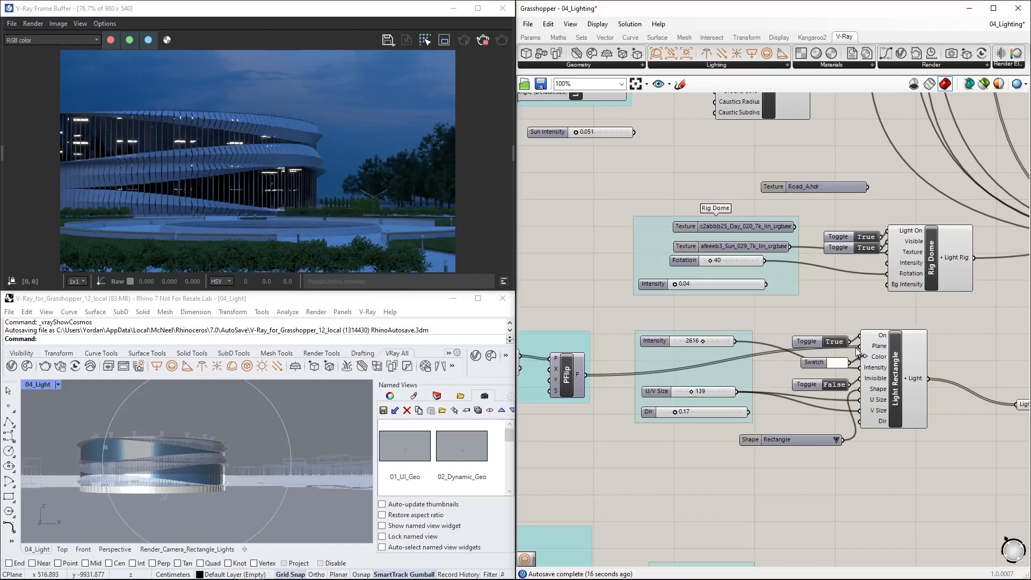
Step: Switch the Light Rectangle's Invisible toggle to True
{"action": "double_click", "coordinate": [834, 385]}
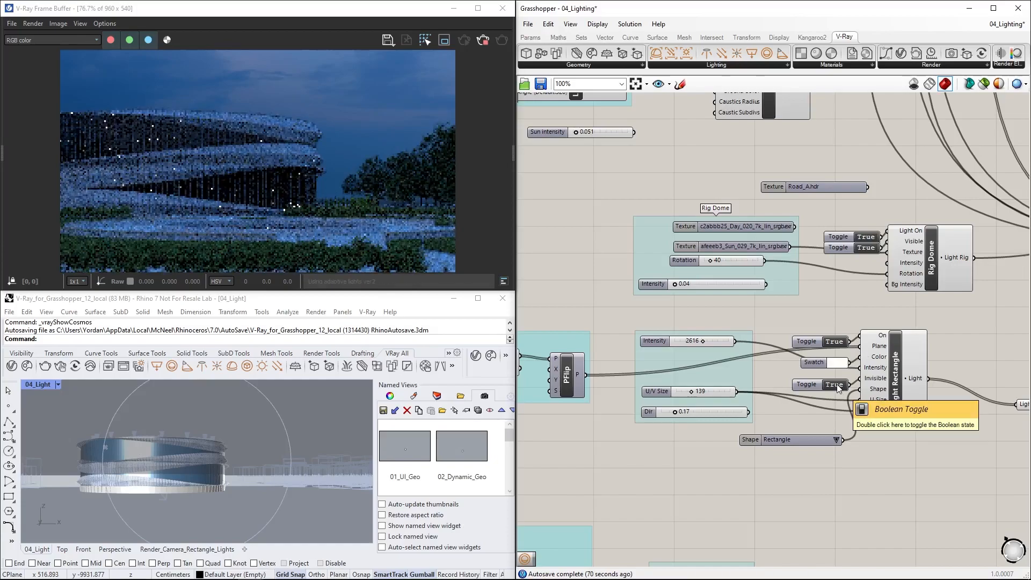
Step: Set the Light Rectangle's Invisible toggle to False
{"action": "double_click", "coordinate": [834, 385]}
Step: Add a Light Sphere component, connect its output to the Lighting relay and show its input controls
{"action": "right_click_drag", "start_coordinate": [867, 524], "coordinate": [846, 367]}
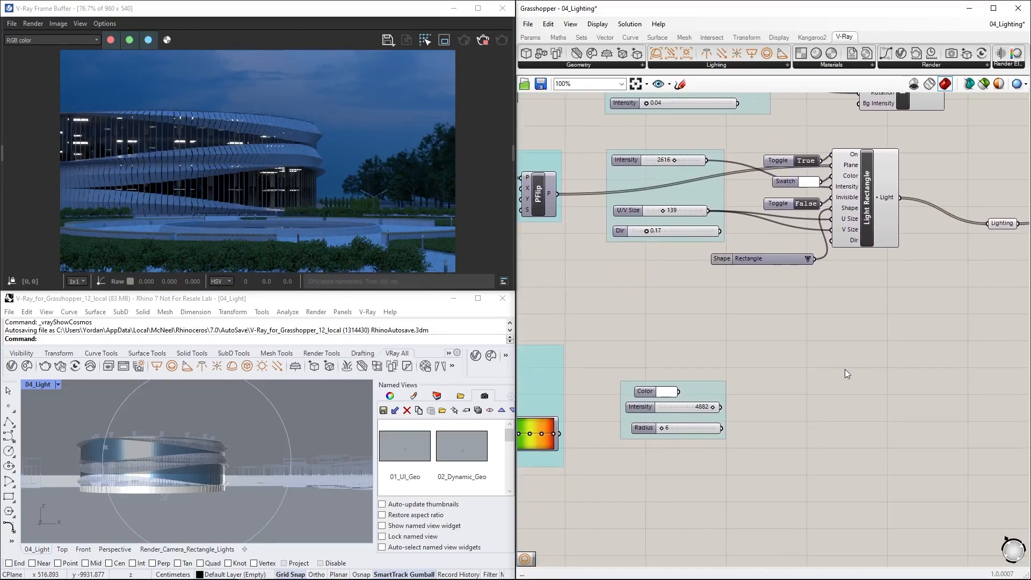
{"action": "left_click_drag", "start_coordinate": [767, 53], "coordinate": [990, 223]}
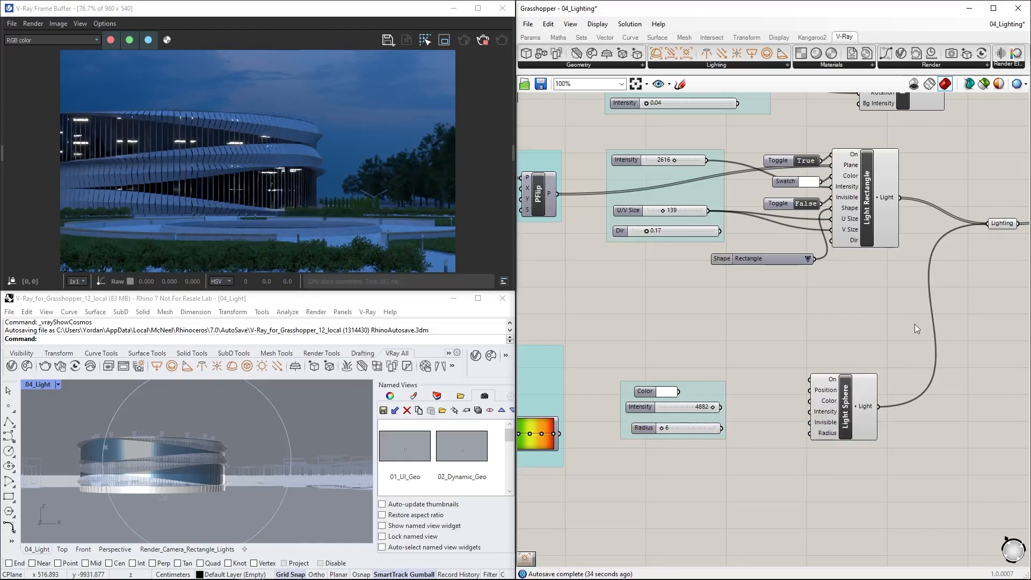
{"action": "right_click", "coordinate": [842, 396]}
{"action": "left_click", "coordinate": [874, 452]}
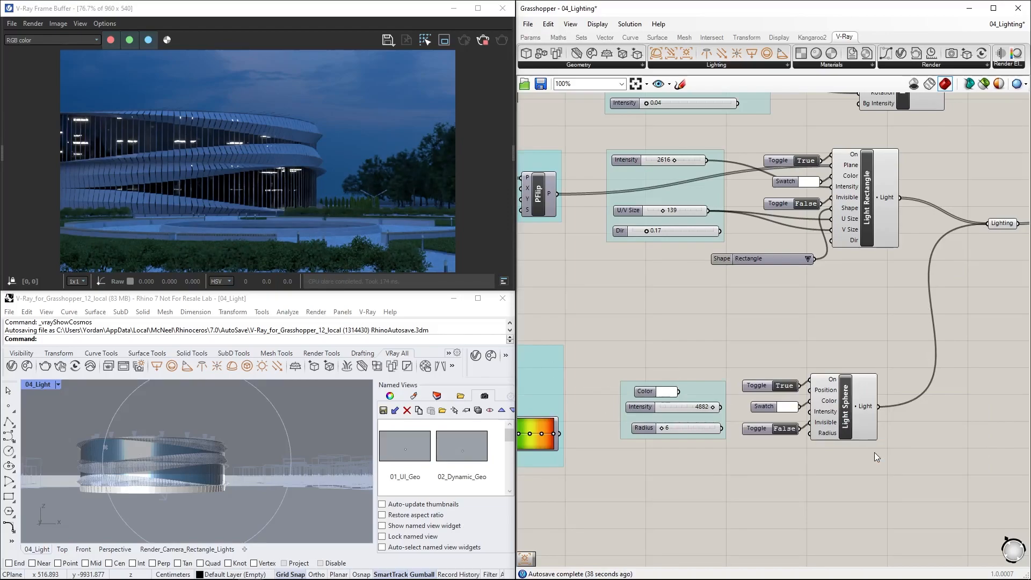
Step: Wire the Intensity slider, the Radius slider and the light position data into the Light Sphere's matching inputs
{"action": "right_click_drag", "start_coordinate": [728, 417], "coordinate": [733, 417]}
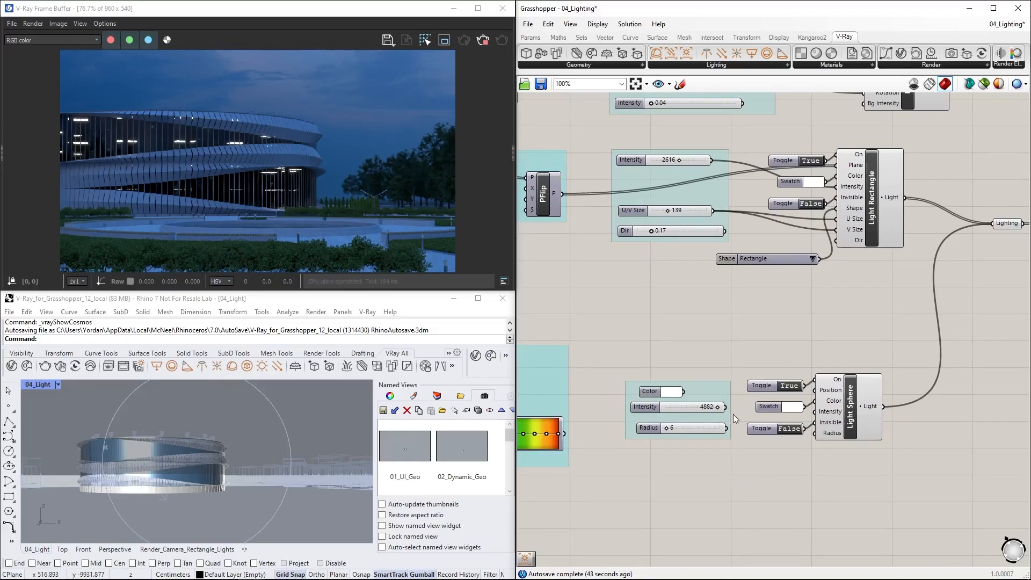
{"action": "left_click_drag", "start_coordinate": [728, 408], "coordinate": [815, 411]}
{"action": "left_click_drag", "start_coordinate": [730, 429], "coordinate": [815, 433]}
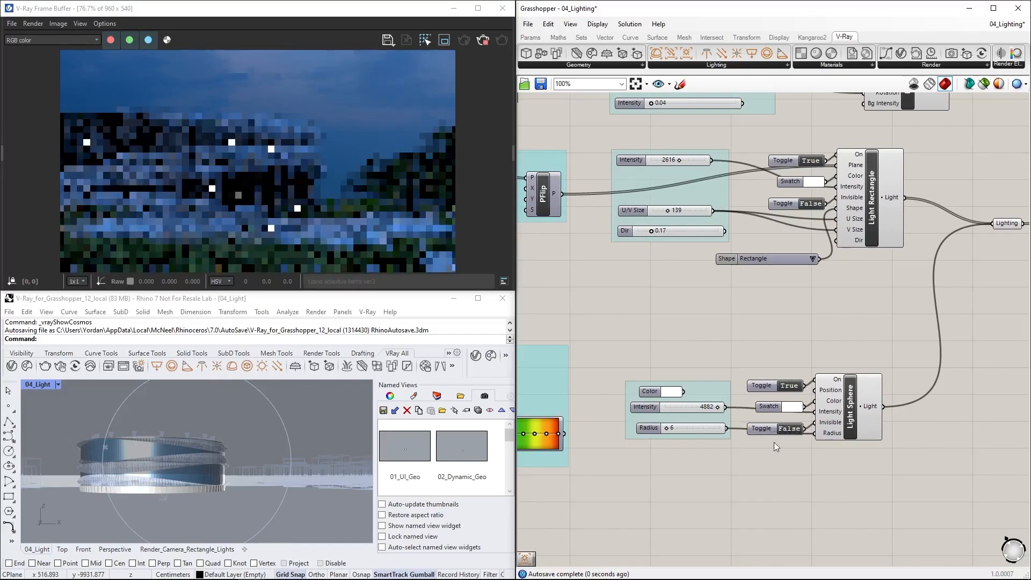
{"action": "left_click_drag", "start_coordinate": [589, 356], "coordinate": [880, 392]}
Step: Change the Light Sphere's colour swatch to a pale yellow-green and wire the rainbow gradient's output into the Color input
{"action": "left_click", "coordinate": [850, 408]}
{"action": "left_click_drag", "start_coordinate": [908, 512], "coordinate": [919, 514]}
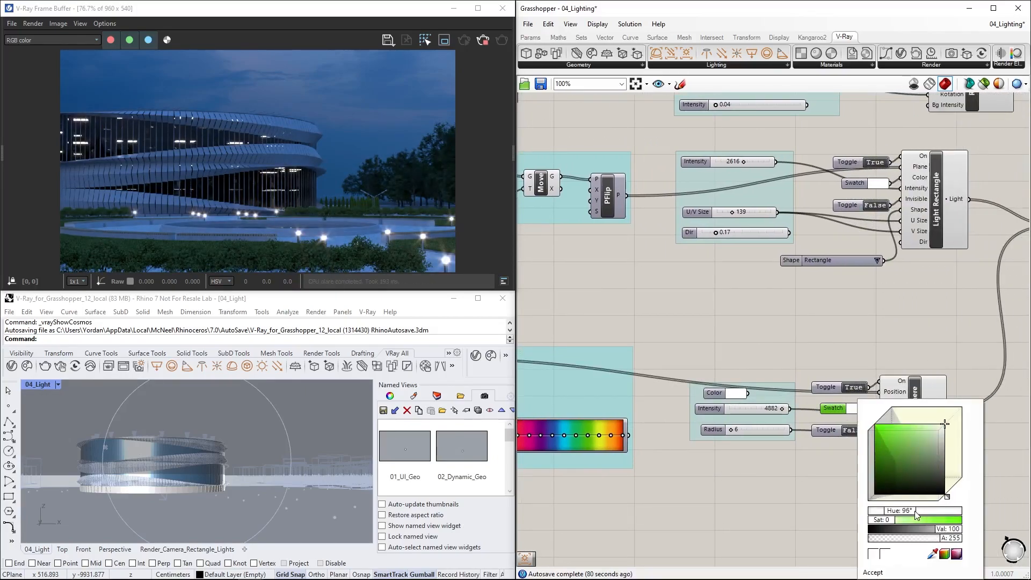
{"action": "left_click", "coordinate": [916, 432]}
{"action": "left_click_drag", "start_coordinate": [629, 435], "coordinate": [882, 414]}
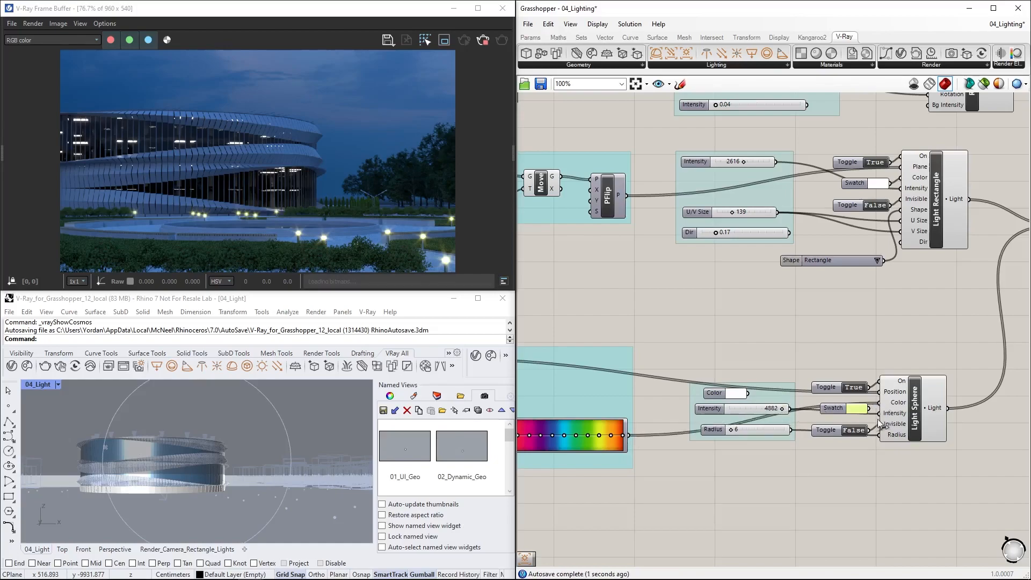